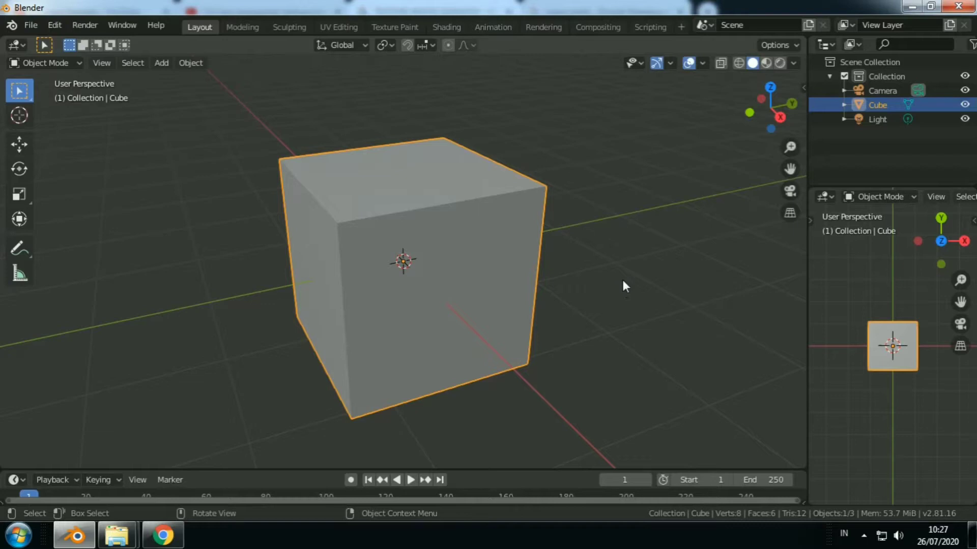
# Turn the small second 3D viewport into a Properties editor showing the cube's material settings.
pyautogui.moveTo(625, 283); pyautogui.dragTo(636, 204, button='middle')
pyautogui.moveTo(686, 282); pyautogui.dragTo(413, 311, button='middle')
pyautogui.moveTo(630, 185)
pyautogui.mouseDown(button='middle')
pyautogui.moveTo(605, 214)
pyautogui.moveTo(538, 233)
pyautogui.moveTo(333, 160)
pyautogui.moveTo(305, 132)
pyautogui.moveTo(300, 106)
pyautogui.moveTo(334, 159)
pyautogui.moveTo(411, 183)
pyautogui.moveTo(515, 197)
pyautogui.moveTo(614, 194)
pyautogui.mouseUp(button='middle')
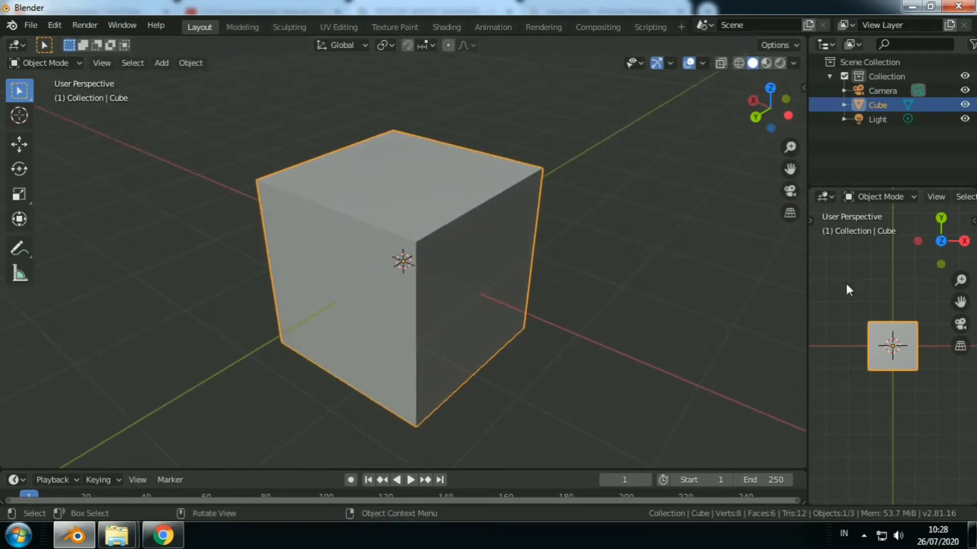
pyautogui.click(832, 194)
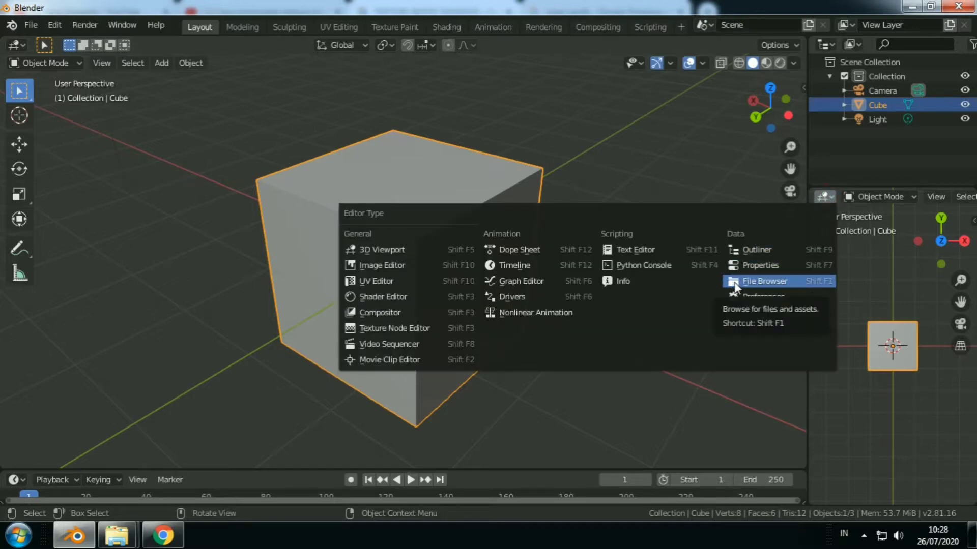
pyautogui.click(737, 264)
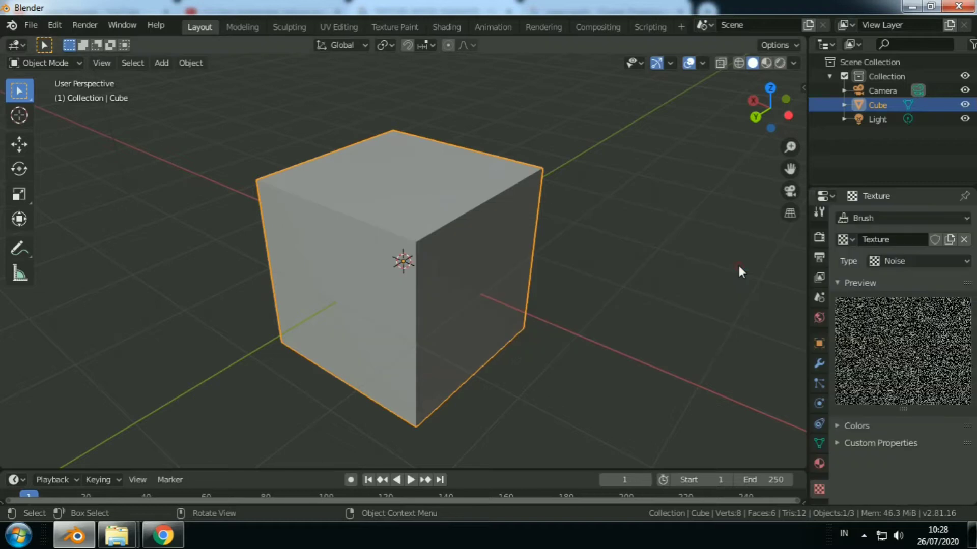
pyautogui.click(819, 464)
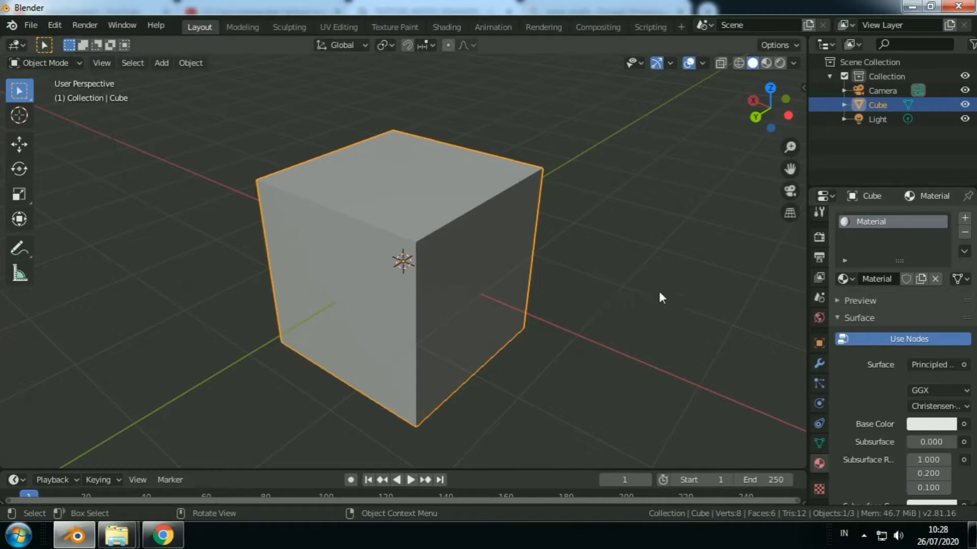
# Enable the Screencast Keys display for the 3D viewport and hide its settings again.
pyautogui.press('n')
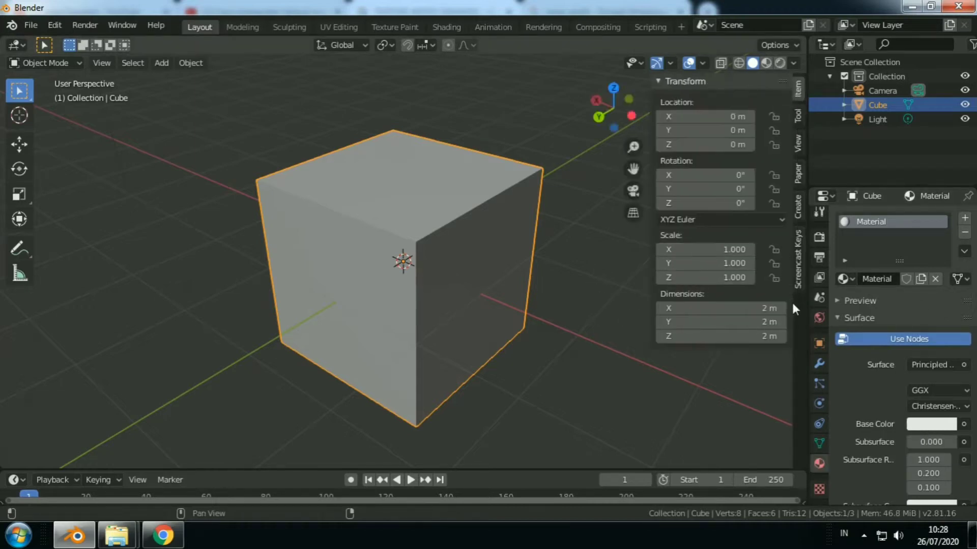
pyautogui.click(797, 265)
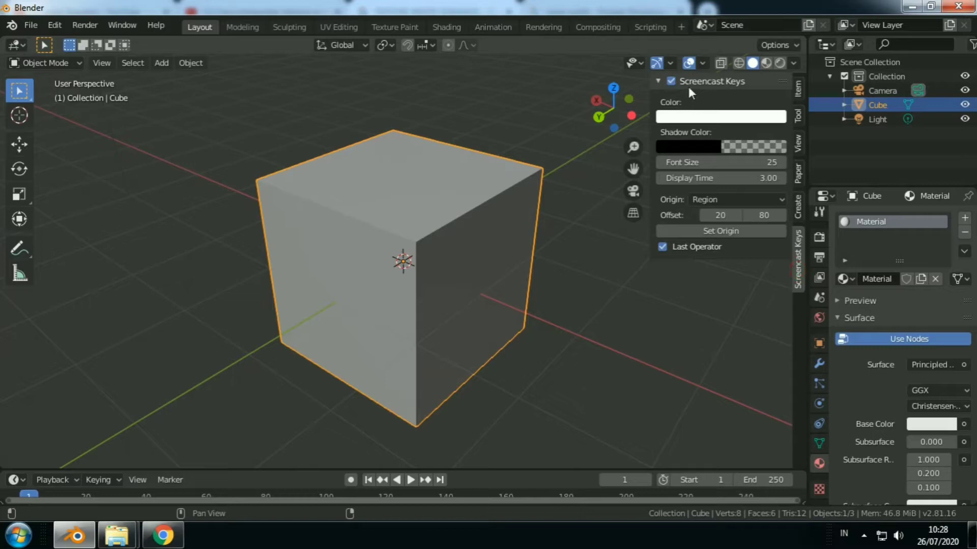
pyautogui.click(671, 81)
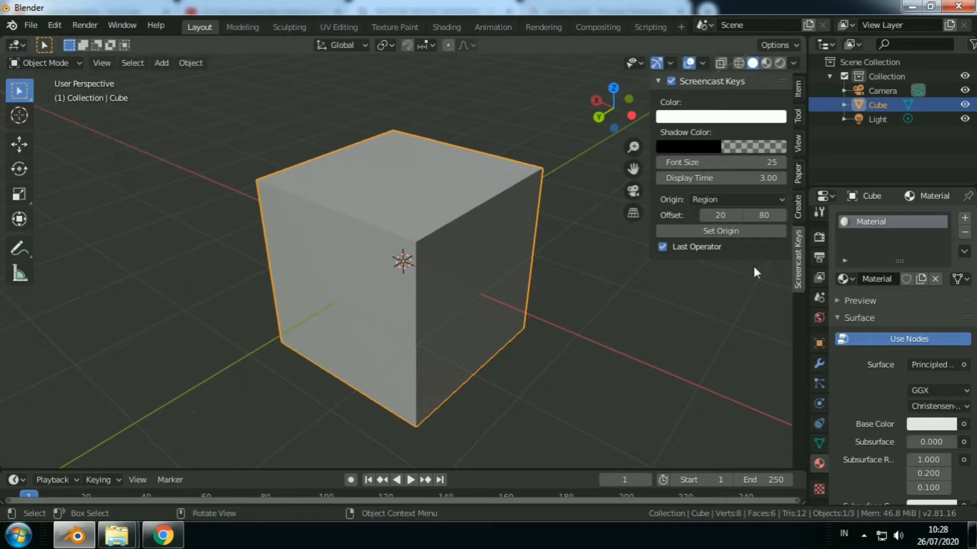
pyautogui.press('n')
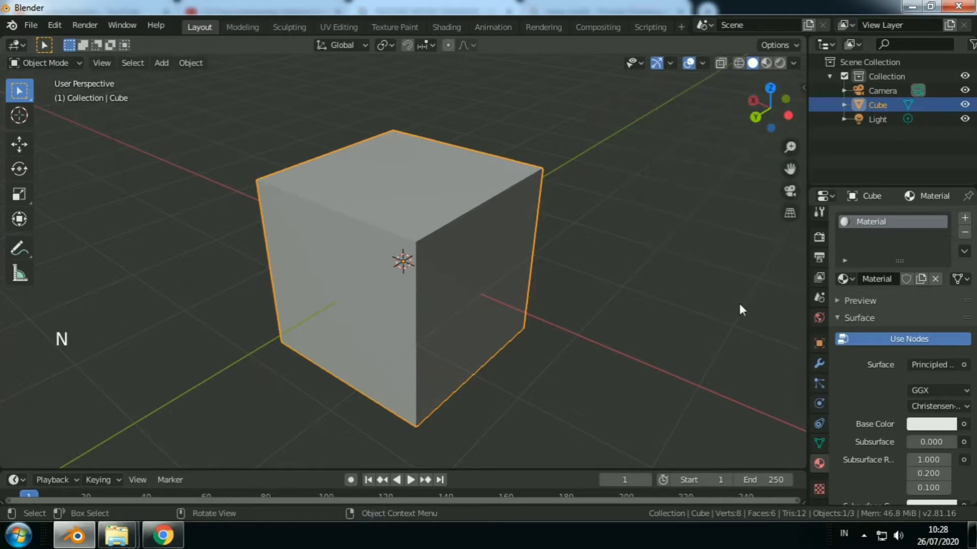
# Set the base color of the cube's material to a saturated blue and deselect the cube.
pyautogui.click(920, 426)
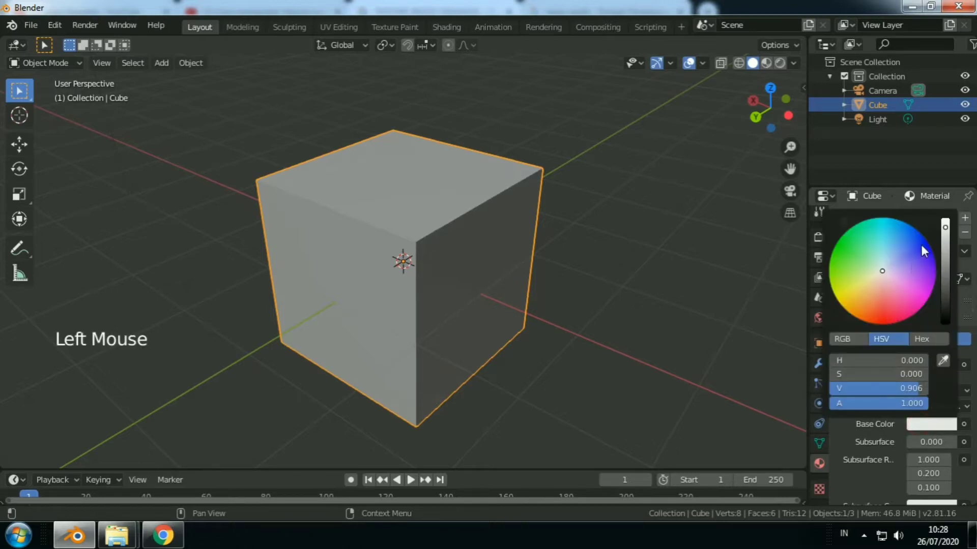
pyautogui.click(923, 243)
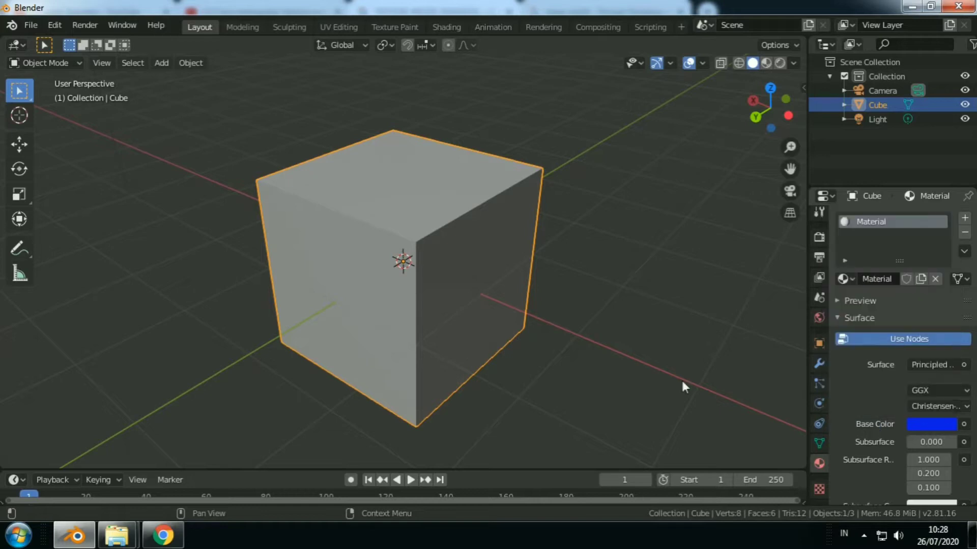
pyautogui.click(612, 323)
# Switch the main viewport to Material Preview shading and inspect the cube's color from several sides.
pyautogui.moveTo(595, 246); pyautogui.dragTo(609, 226, button='middle')
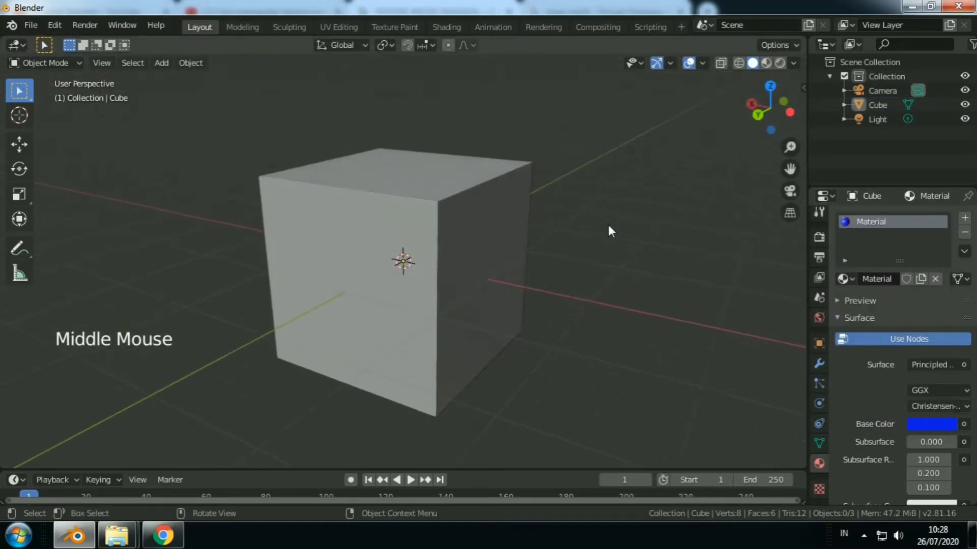
pyautogui.click(767, 63)
pyautogui.moveTo(636, 197); pyautogui.dragTo(401, 218, button='middle')
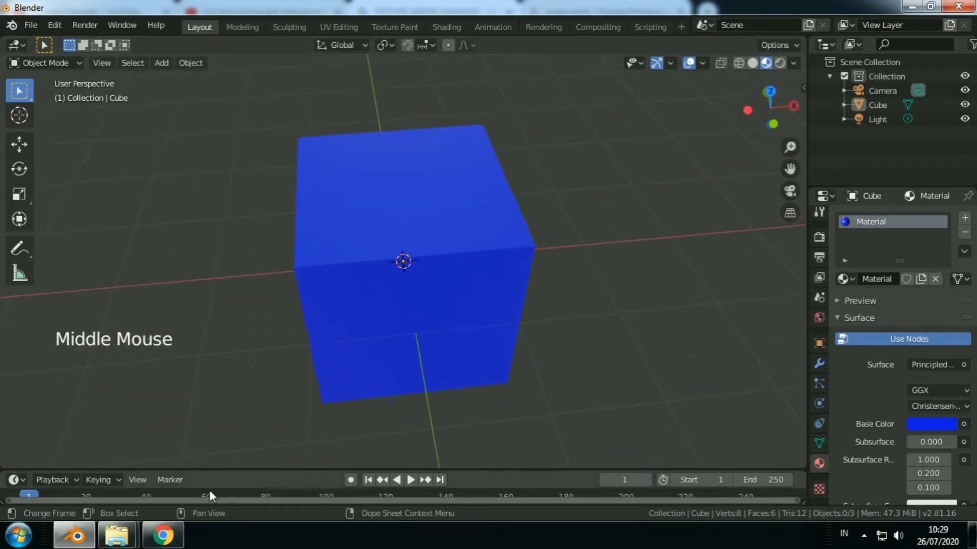
# Switch to Chrome, look over the portrait and seamless wood texture image results, and return to Blender.
pyautogui.click(163, 535)
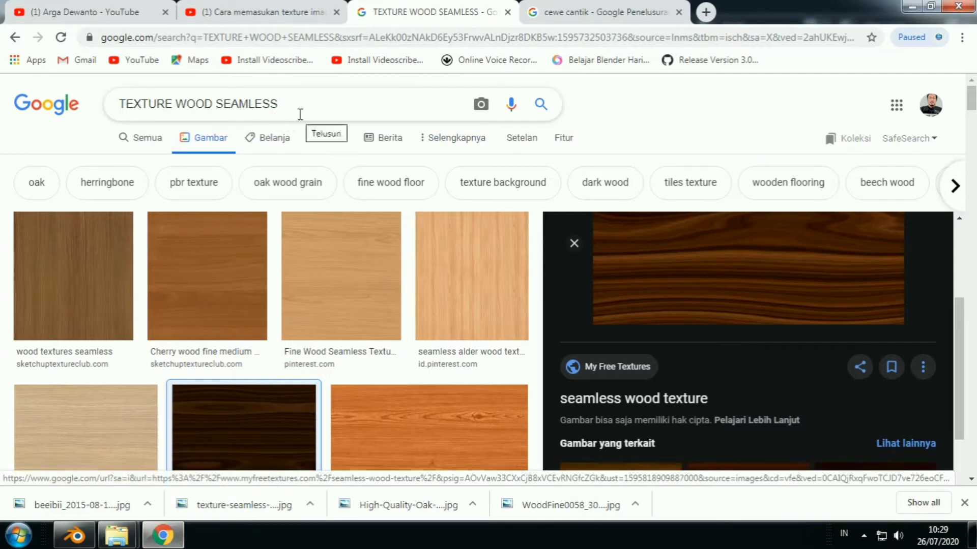
pyautogui.click(601, 12)
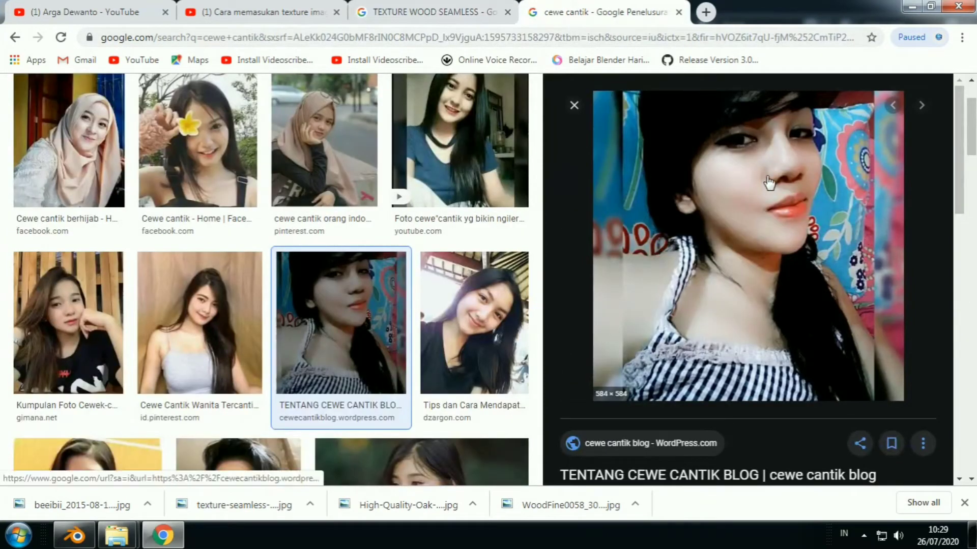
pyautogui.click(445, 13)
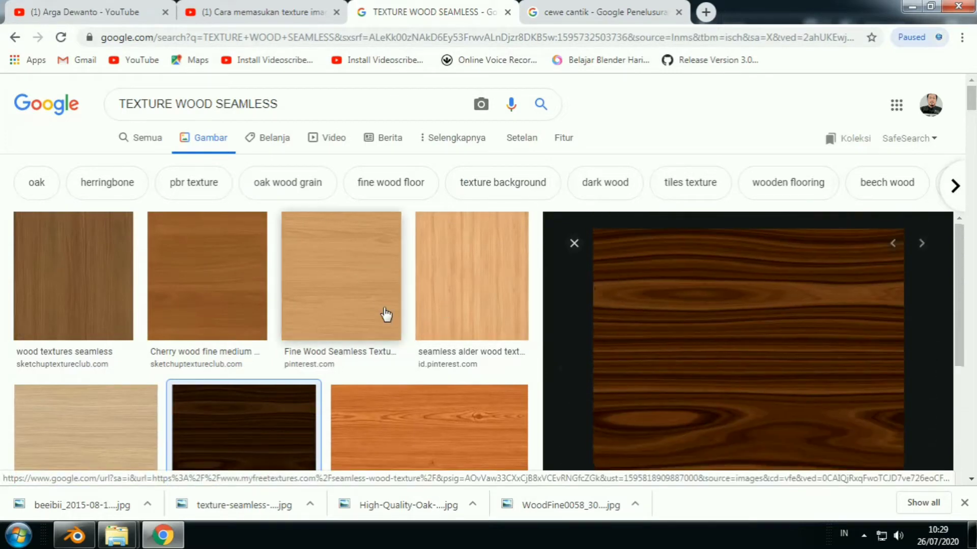
pyautogui.scroll(-5, 385, 313)
pyautogui.scroll(-1, 385, 315)
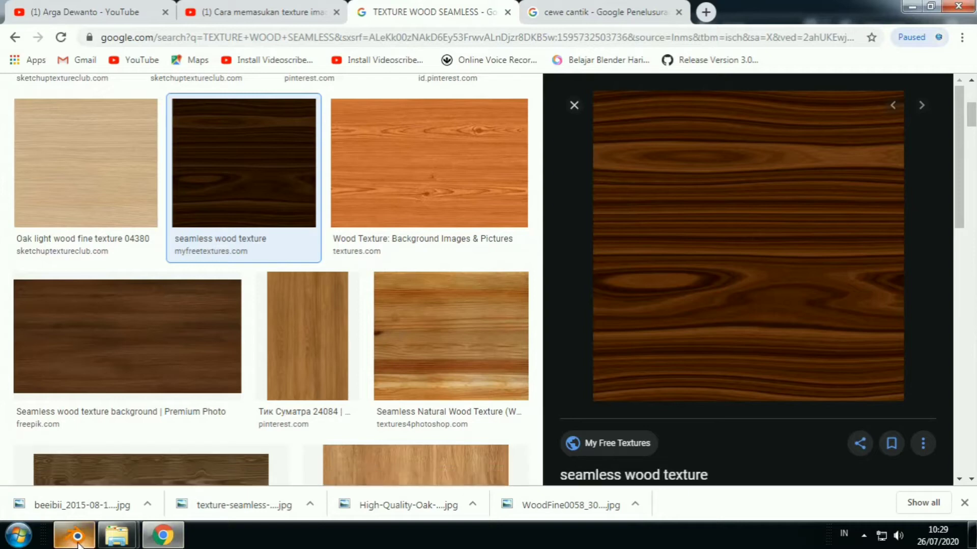
pyautogui.moveTo(77, 543)
pyautogui.click(90, 474)
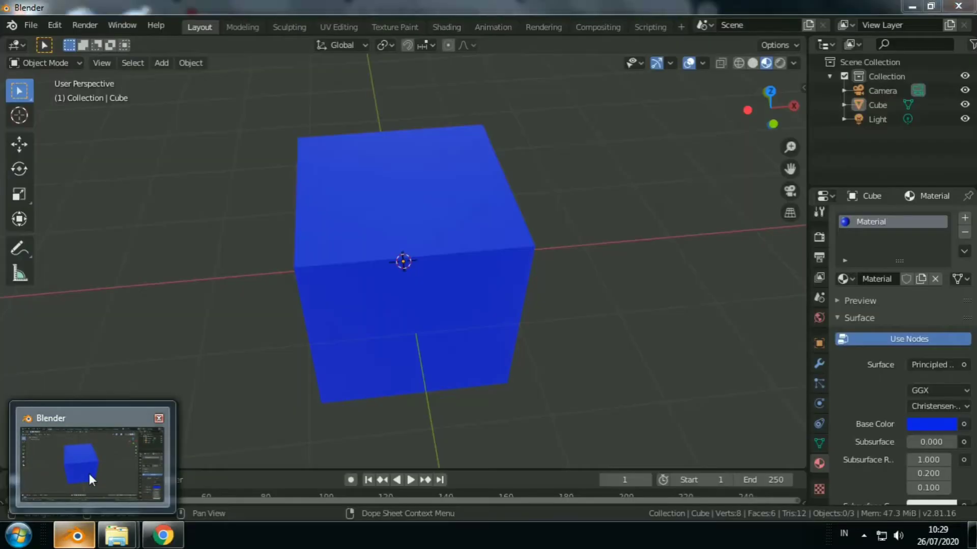
# Connect an Image Texture to the cube material's base color and browse to the Downloads folder for its image.
pyautogui.moveTo(681, 248); pyautogui.dragTo(667, 215, button='middle')
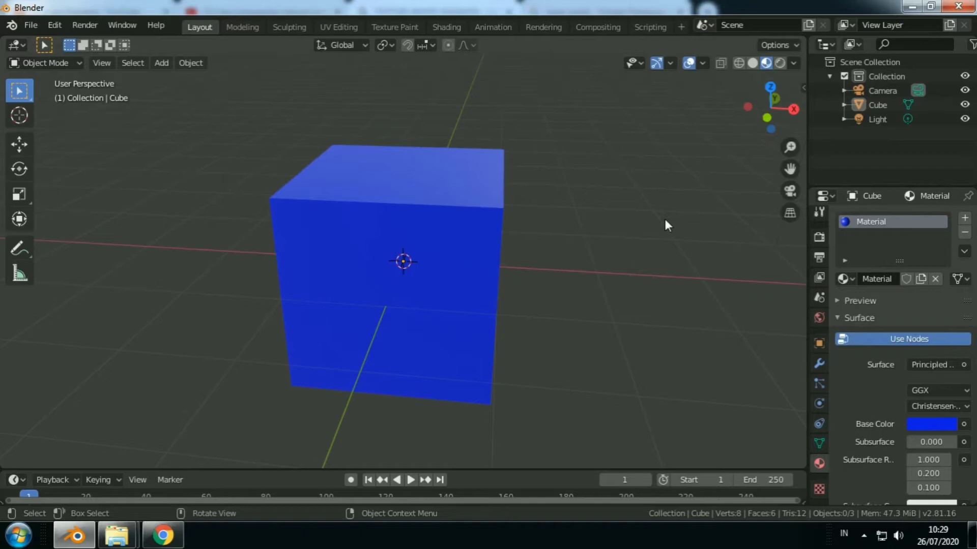
pyautogui.moveTo(665, 222); pyautogui.dragTo(348, 206, button='middle')
pyautogui.moveTo(547, 186); pyautogui.dragTo(399, 220, button='middle')
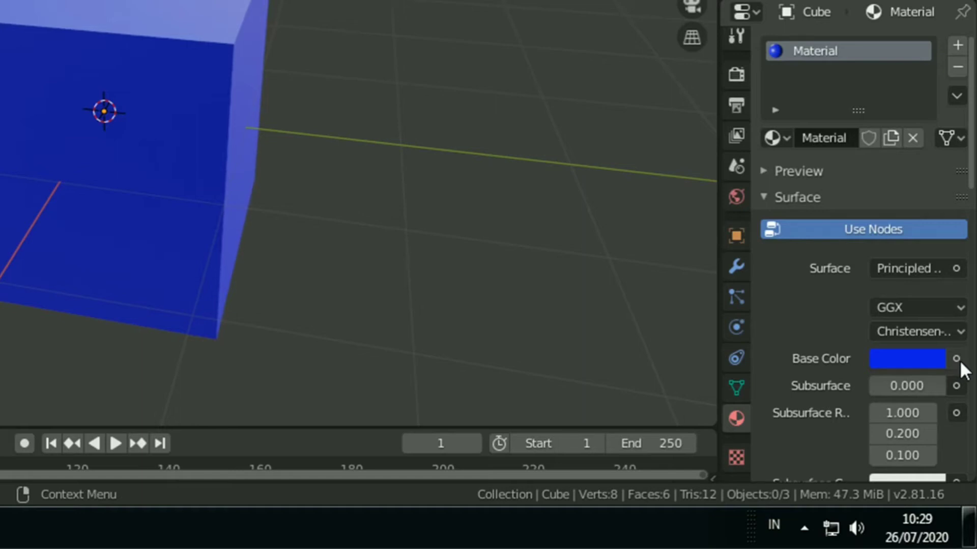
pyautogui.click(959, 359)
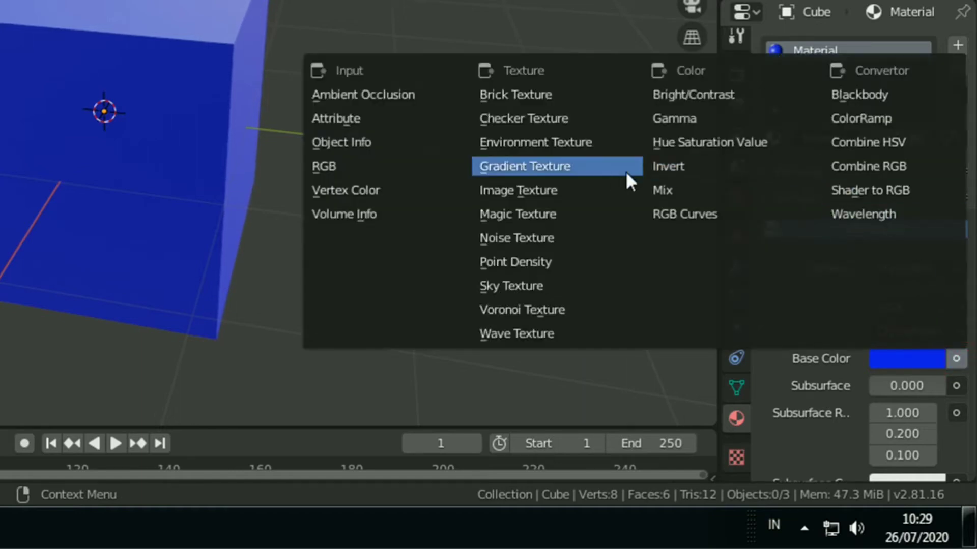
pyautogui.click(532, 194)
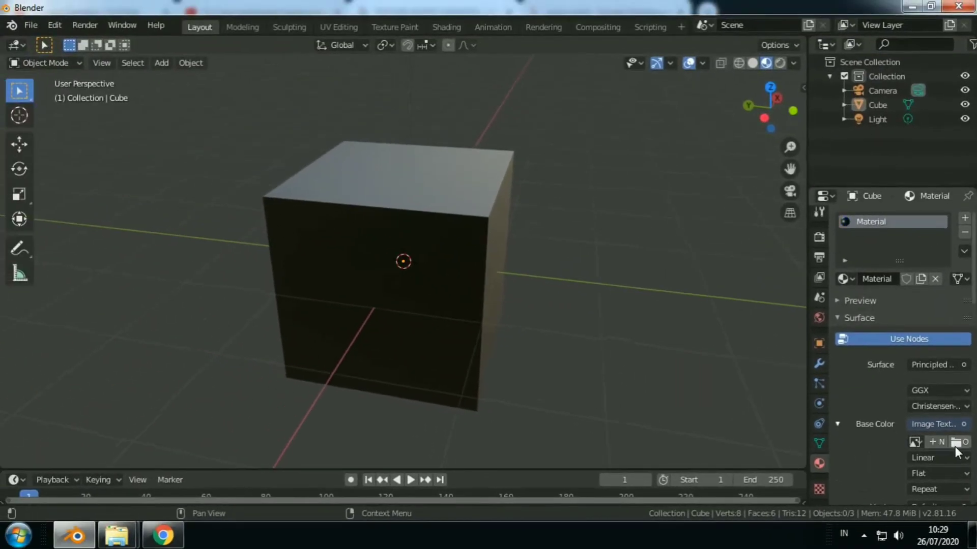
pyautogui.click(955, 445)
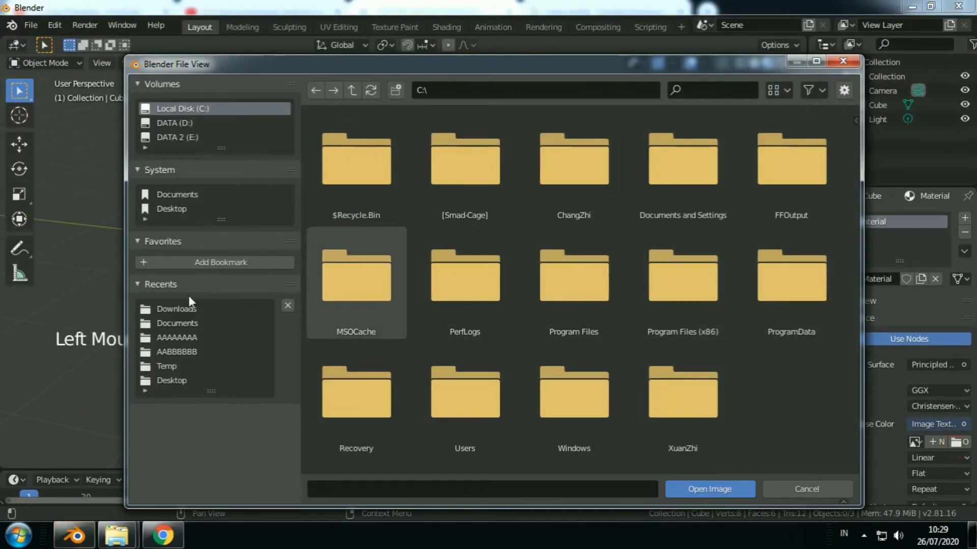
pyautogui.click(178, 309)
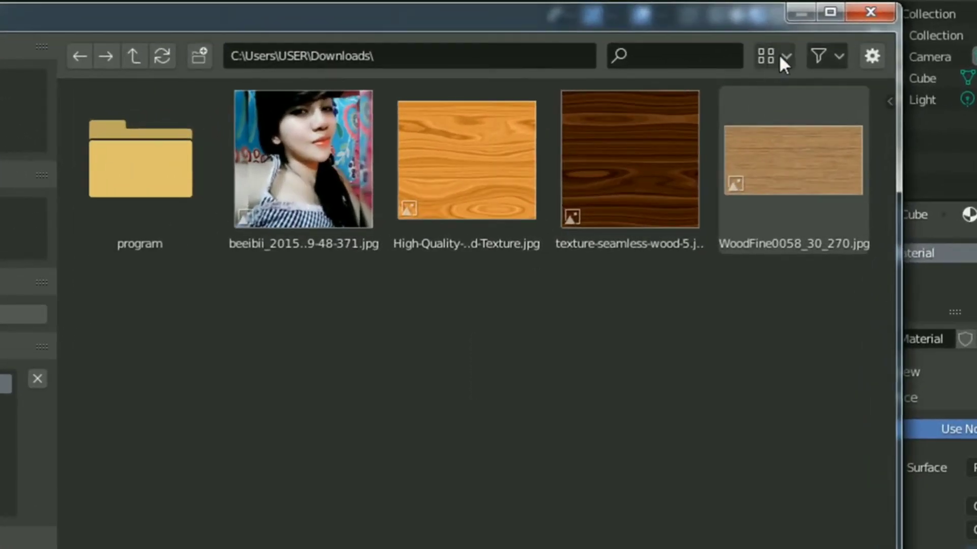
# Try the Vertical List and Horizontal List displays for the files, and restore the Thumbnails display.
pyautogui.click(786, 55)
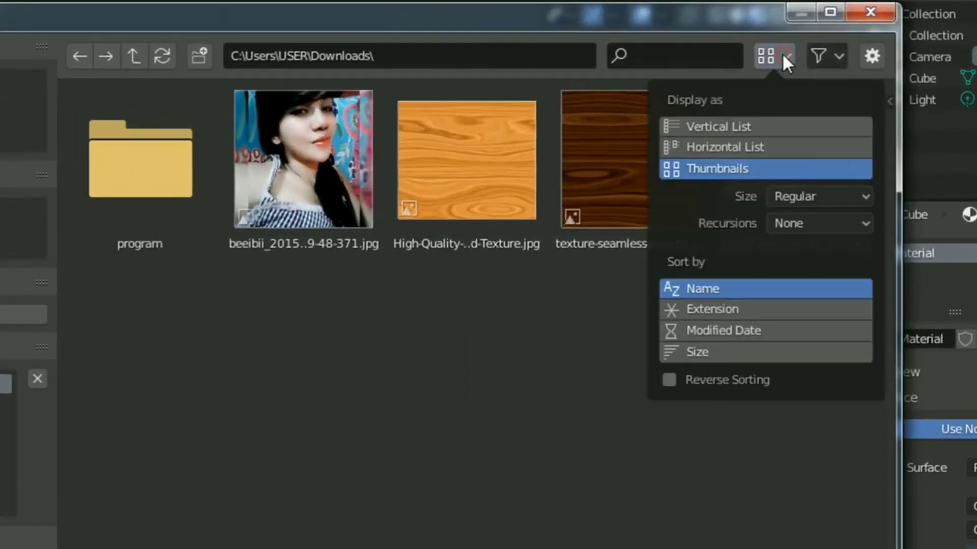
pyautogui.click(733, 126)
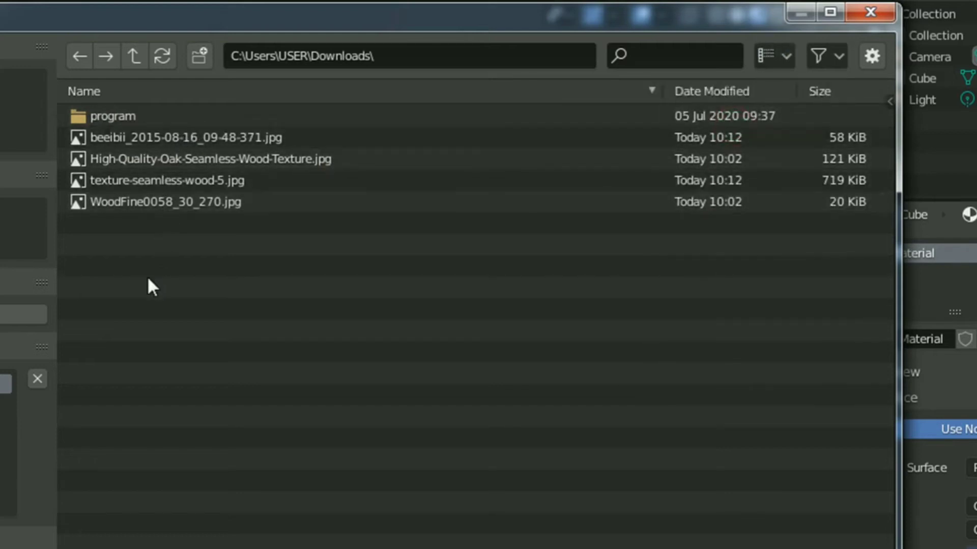
pyautogui.click(786, 56)
pyautogui.click(734, 148)
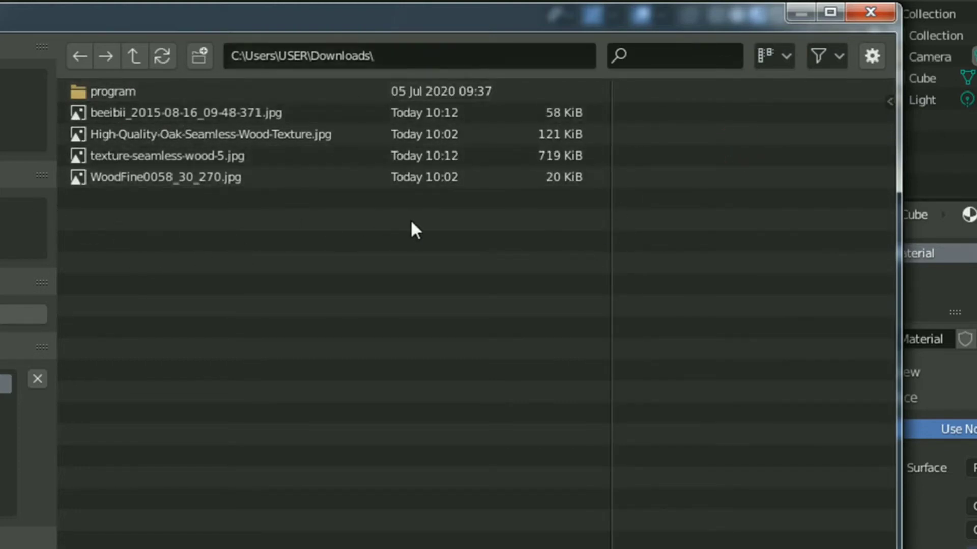
pyautogui.click(786, 57)
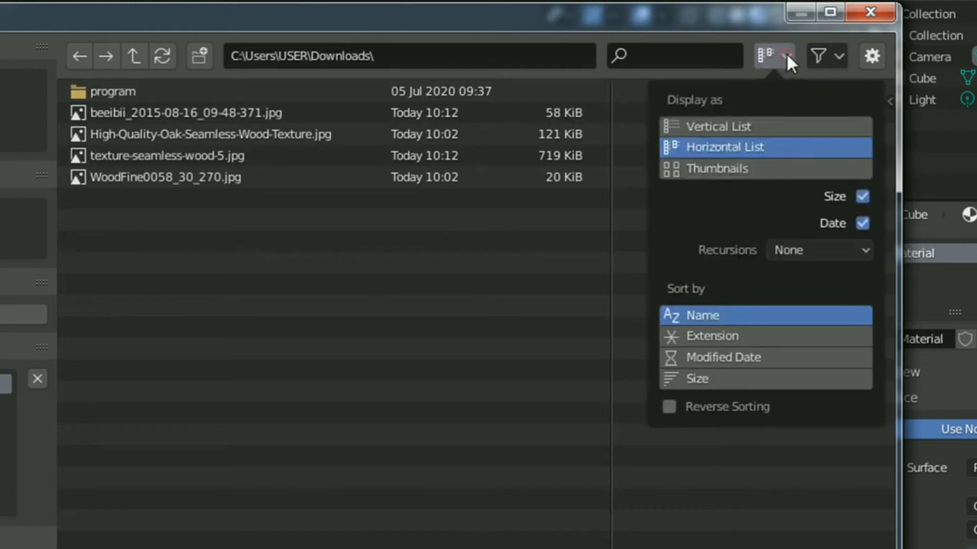
pyautogui.click(727, 171)
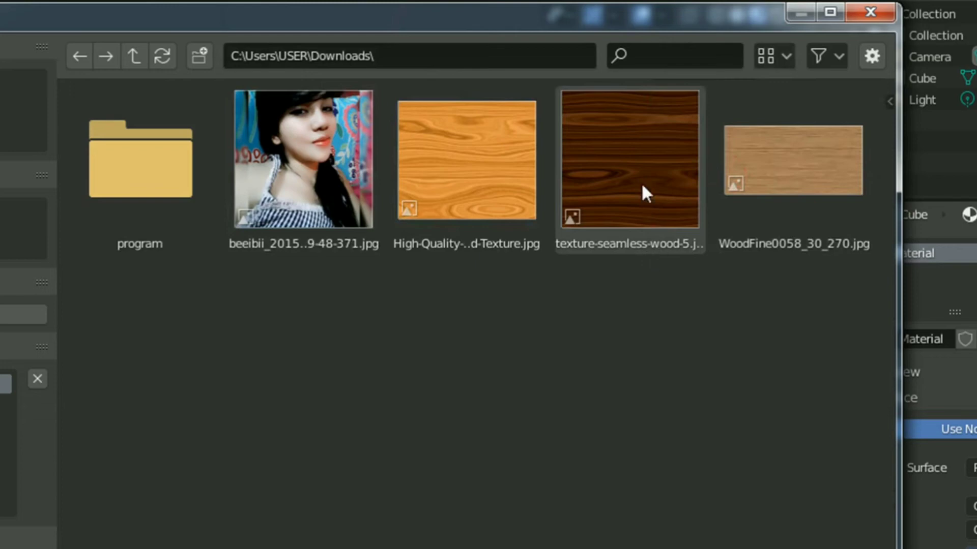
# Load texture-seamless-wood-5.jpg as the cube's base color texture and inspect the wood grain on its faces.
pyautogui.click(635, 153)
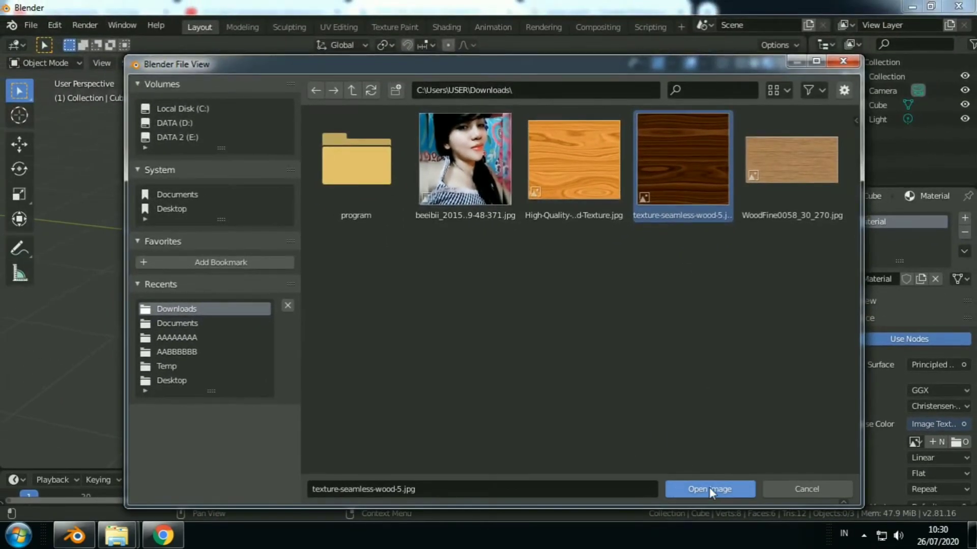
pyautogui.click(711, 487)
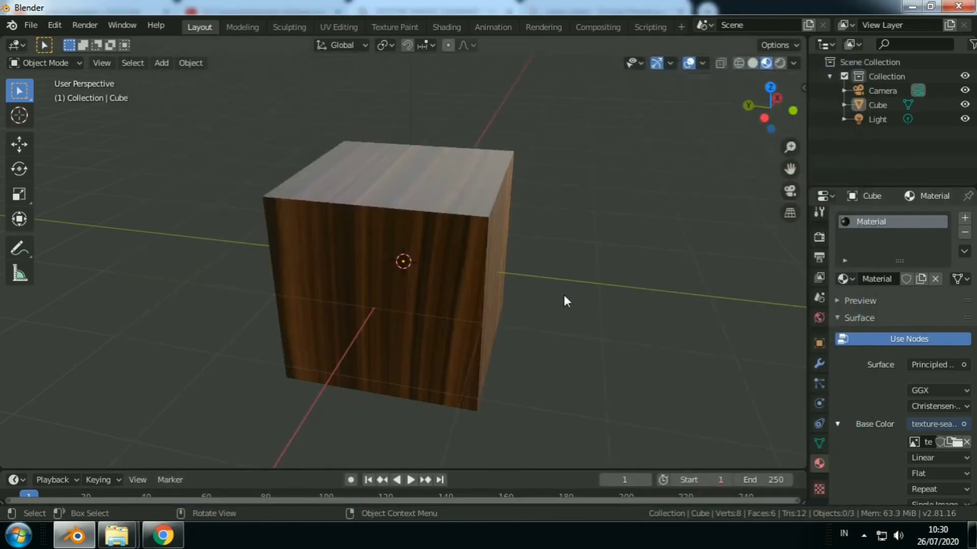
pyautogui.moveTo(565, 300)
pyautogui.mouseDown(button='middle')
pyautogui.moveTo(571, 286)
pyautogui.moveTo(397, 244)
pyautogui.moveTo(292, 249)
pyautogui.moveTo(343, 293)
pyautogui.moveTo(608, 241)
pyautogui.moveTo(664, 252)
pyautogui.moveTo(584, 303)
pyautogui.mouseUp(button='middle')
pyautogui.scroll(-4, 563, 300)
pyautogui.scroll(4, 562, 301)
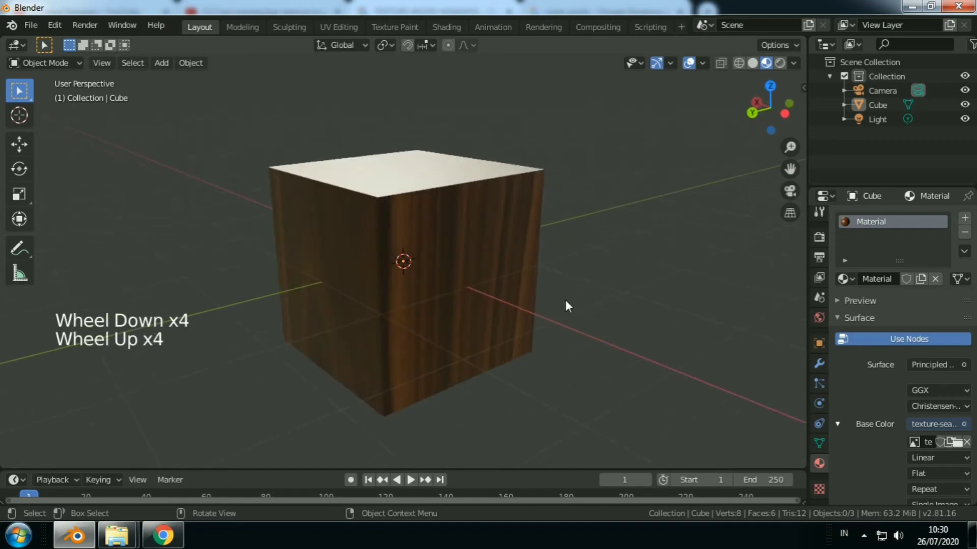
# Place the 3D cursor in the empty space beside the cube and add a Cylinder mesh there.
pyautogui.scroll(-2, 567, 305)
pyautogui.moveTo(400, 382); pyautogui.dragTo(380, 374, button='middle')
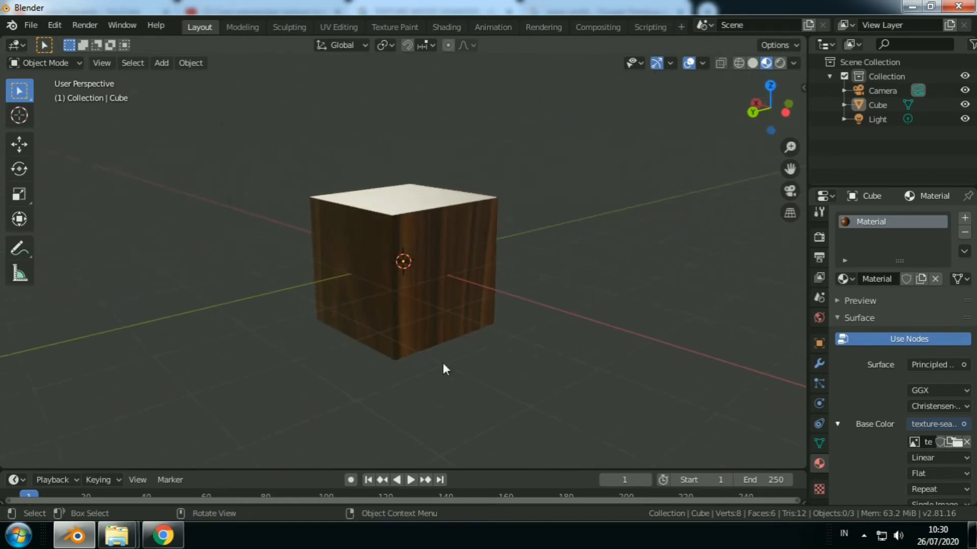
pyautogui.keyDown('shift'); pyautogui.rightClick(676, 332); pyautogui.keyUp('shift')
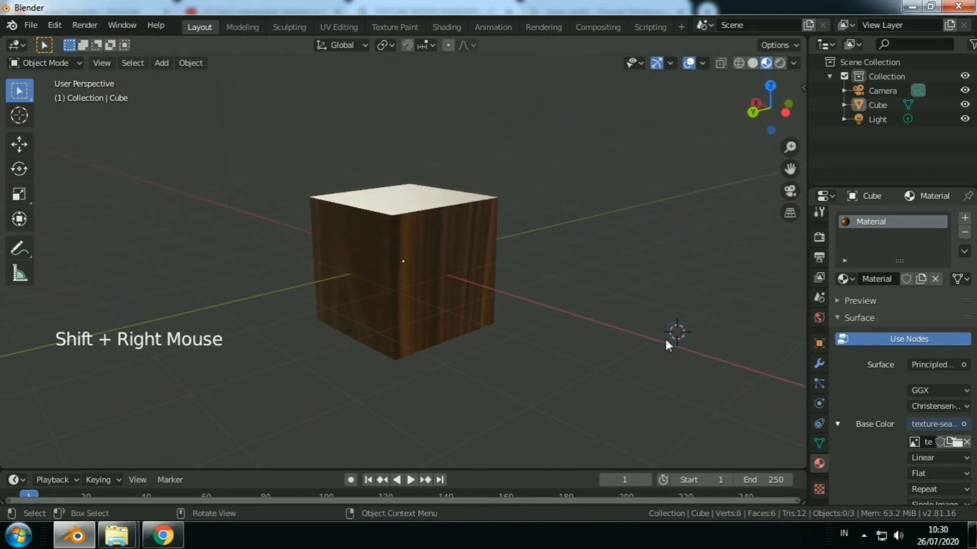
pyautogui.hotkey('shift', 'a')
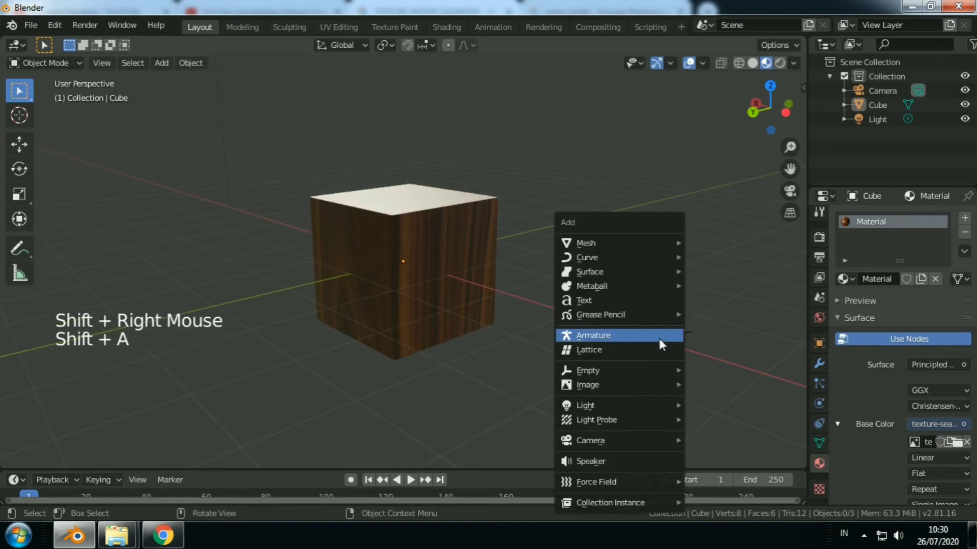
pyautogui.moveTo(629, 254)
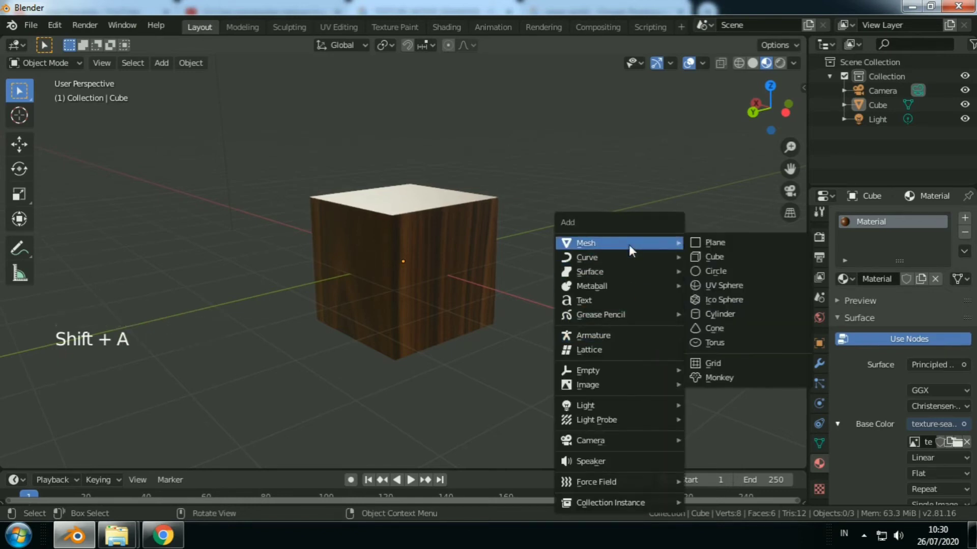
pyautogui.click(719, 313)
pyautogui.click(582, 330)
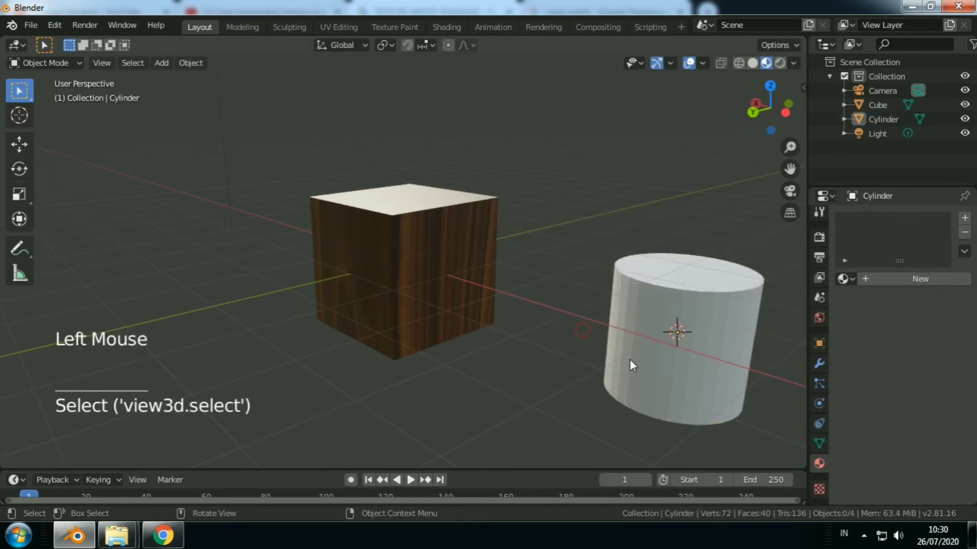
# Create a new material for the cylinder and connect an Image Texture to its base color.
pyautogui.click(694, 362)
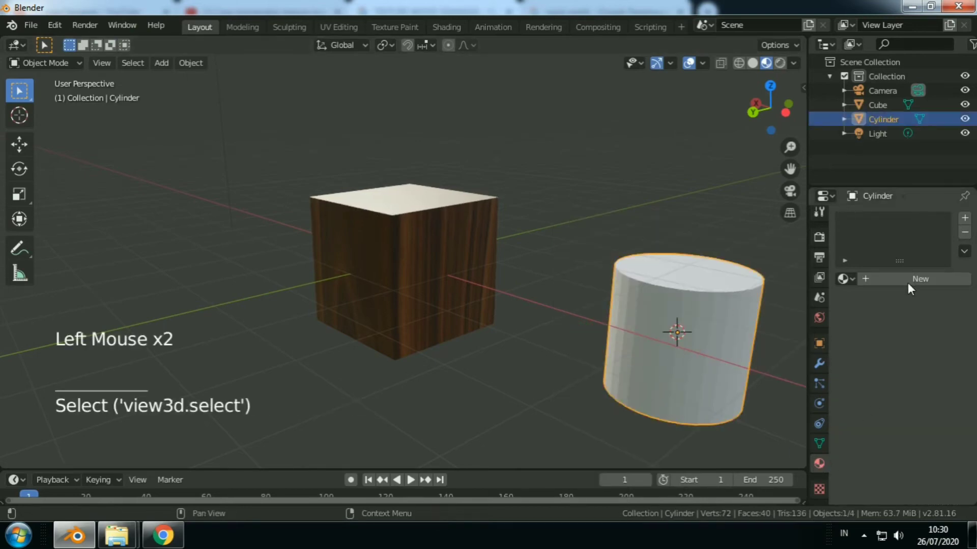
pyautogui.click(908, 278)
pyautogui.click(918, 424)
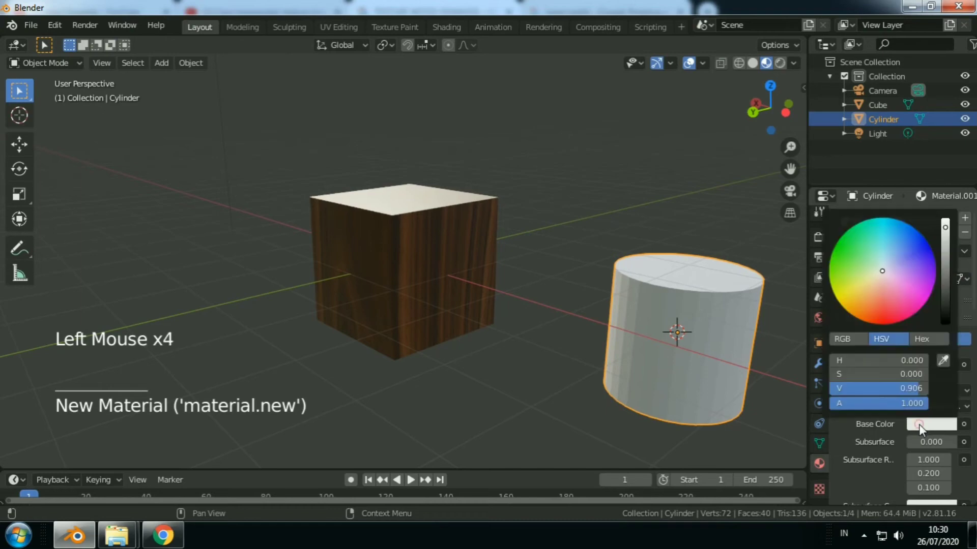
pyautogui.click(963, 425)
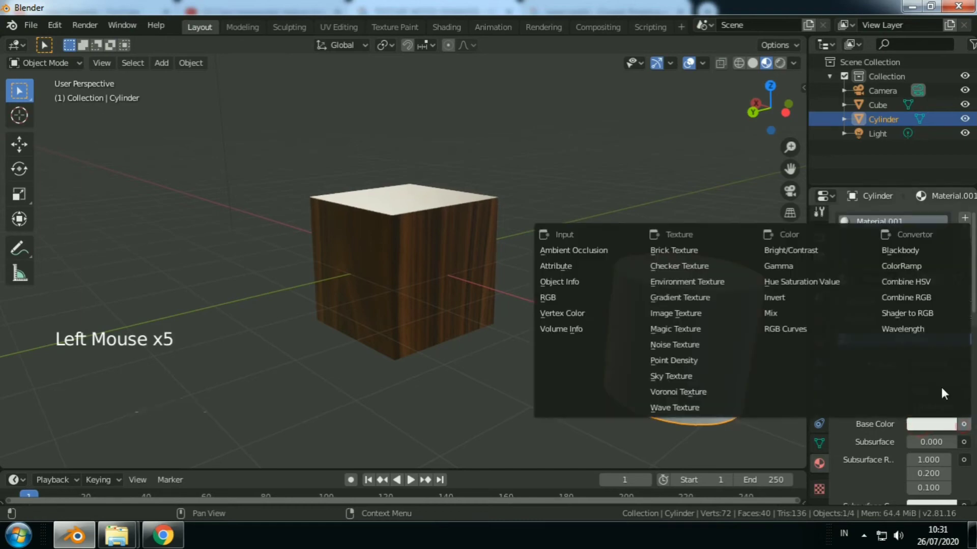
pyautogui.click(680, 313)
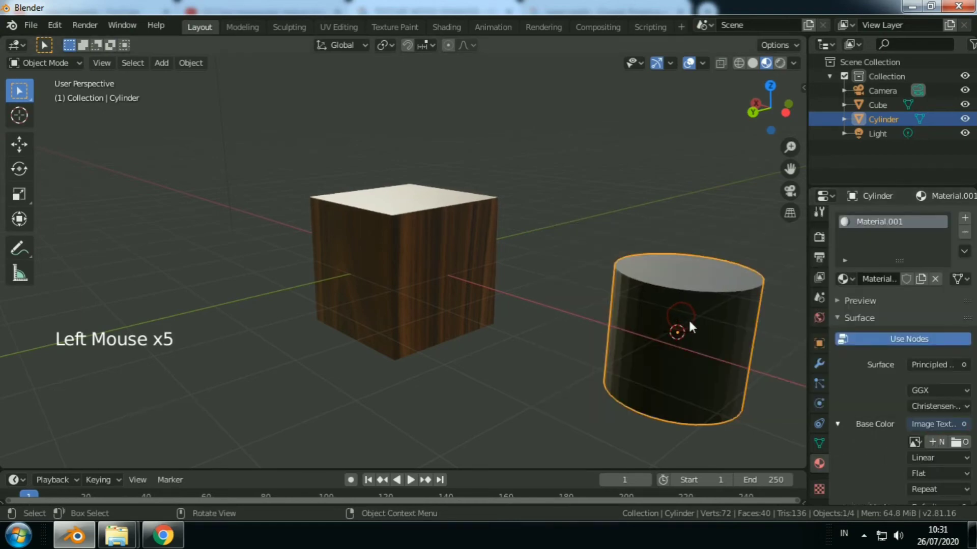
# Load beeibii_2015-08-16_09-48-371.jpg from the Downloads folder as the cylinder's base color texture and check how it wraps.
pyautogui.click(959, 442)
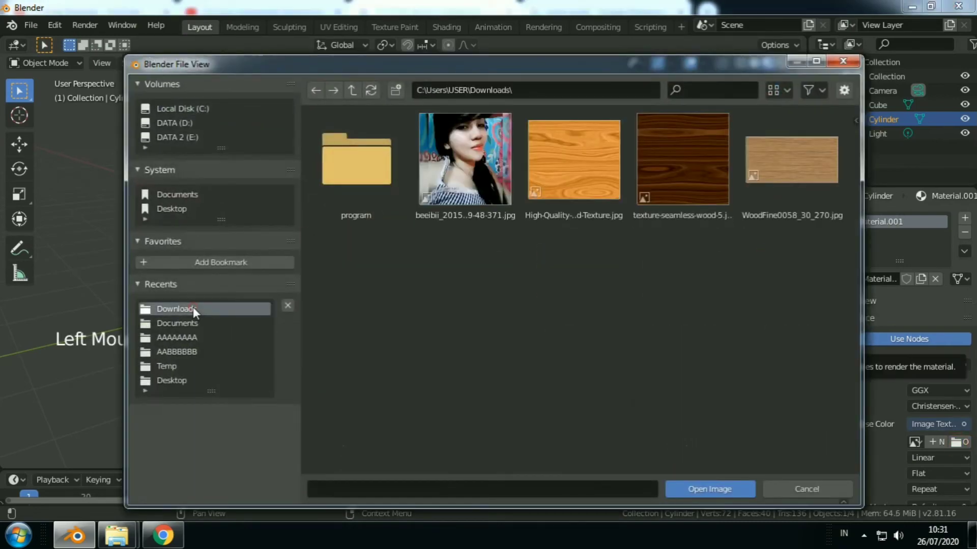
pyautogui.click(459, 162)
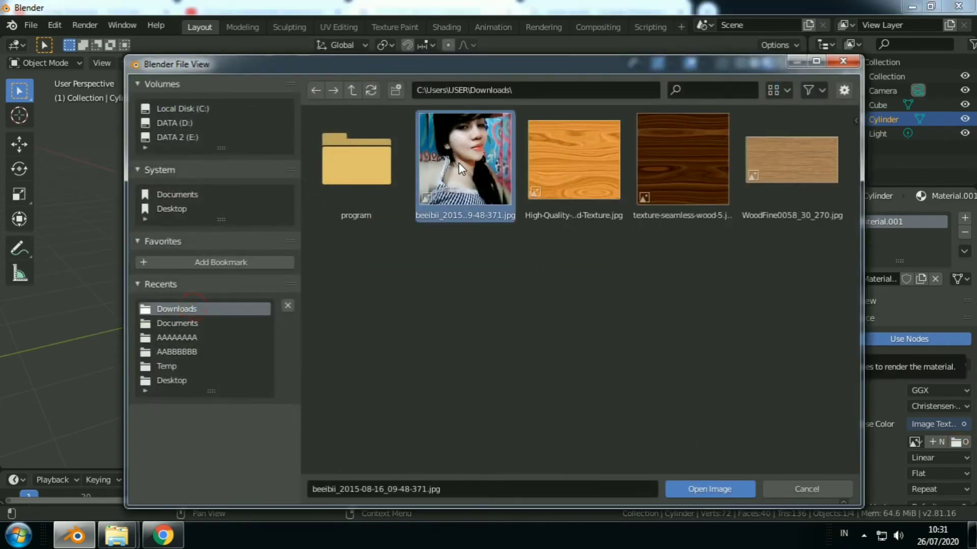
pyautogui.click(725, 491)
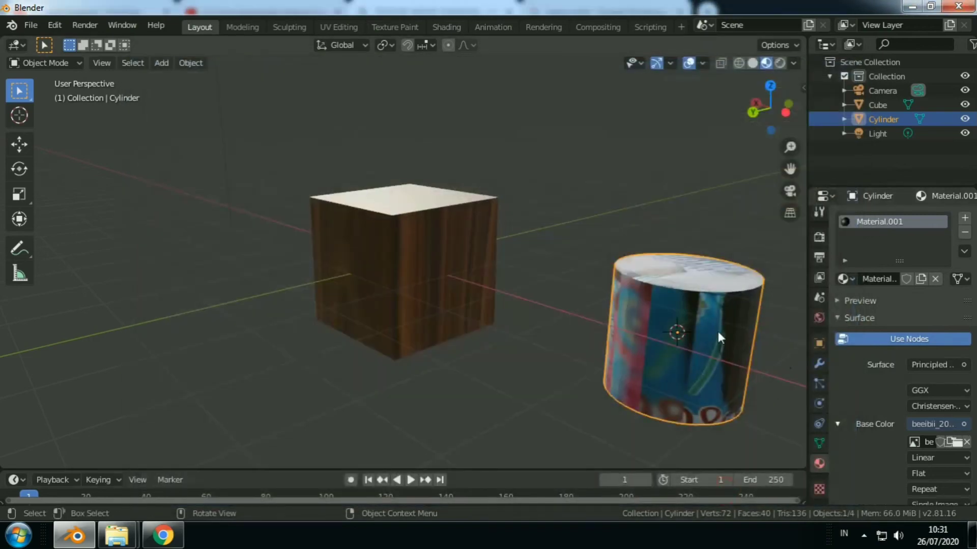
pyautogui.moveTo(719, 336); pyautogui.dragTo(629, 286, button='middle')
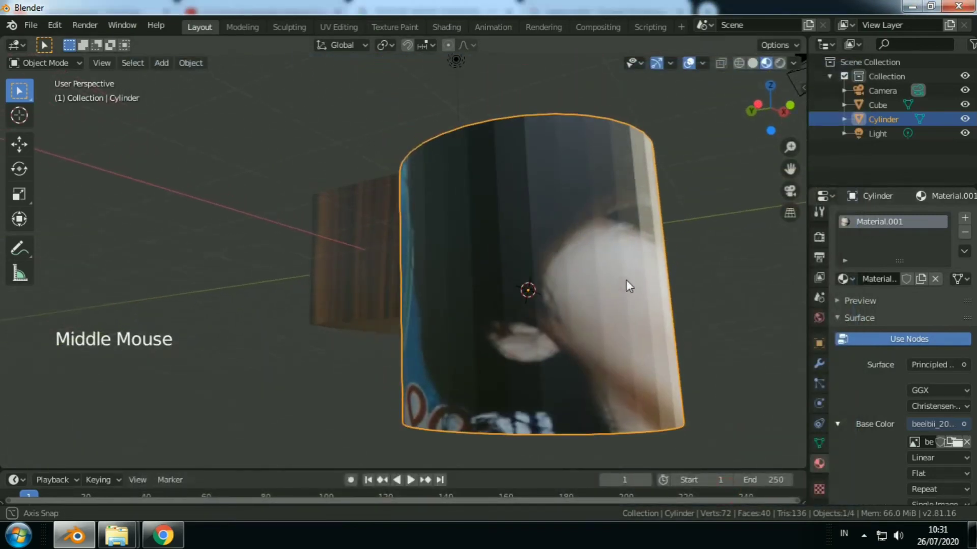
pyautogui.scroll(-3, 639, 288)
pyautogui.scroll(1, 639, 294)
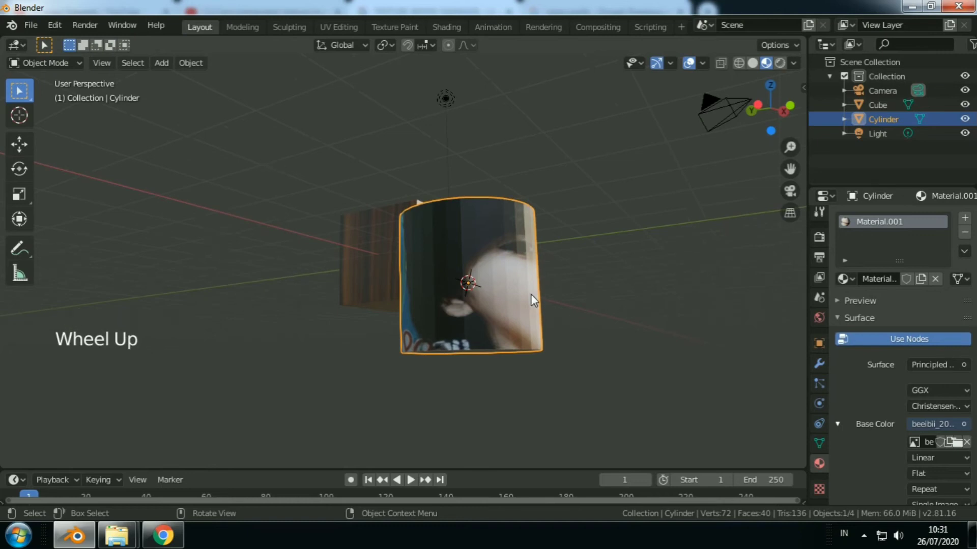
# Enter Edit Mode on the cylinder and select its entire mesh.
pyautogui.press('Tab')
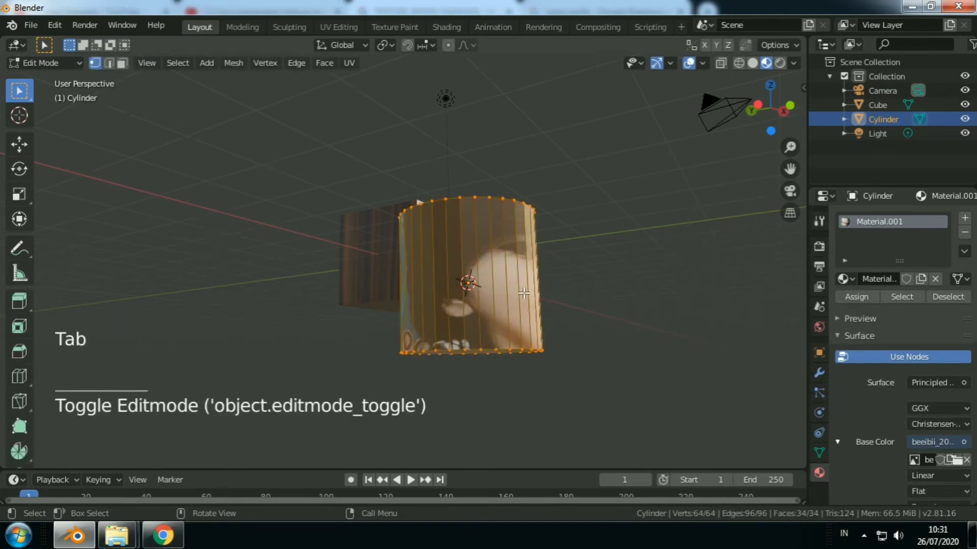
pyautogui.press('a')
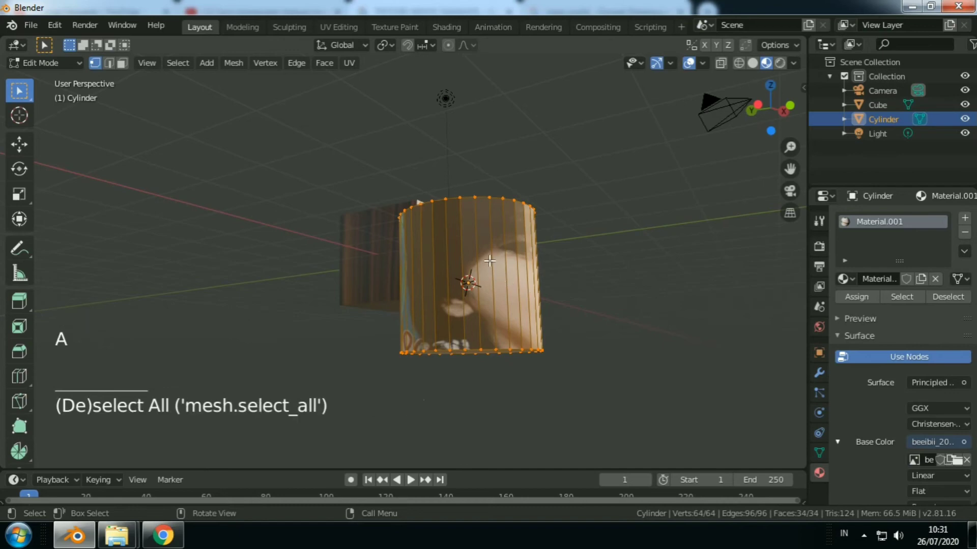
# Try a Smart UV Project unwrap on the cylinder's mesh with an angle limit of 66 and undo it.
pyautogui.press('u')
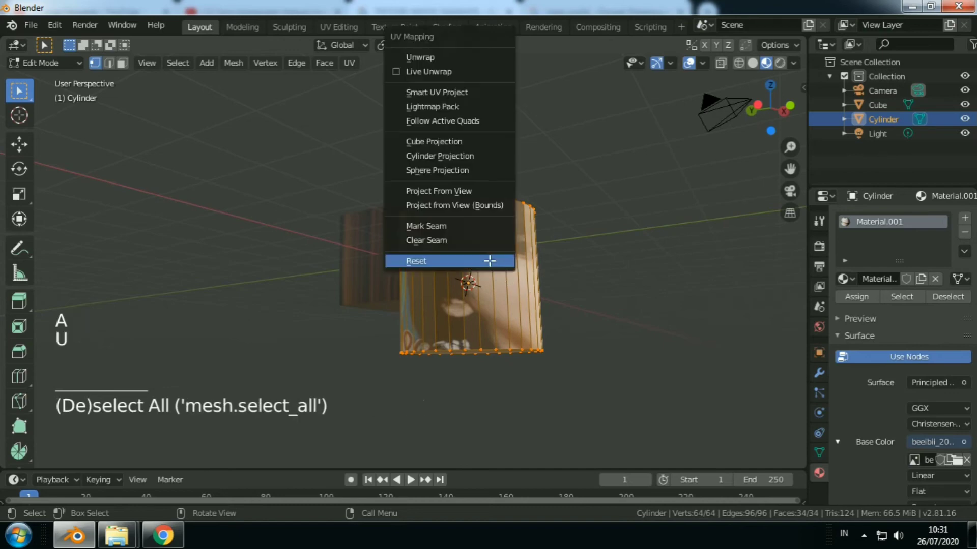
pyautogui.click(458, 93)
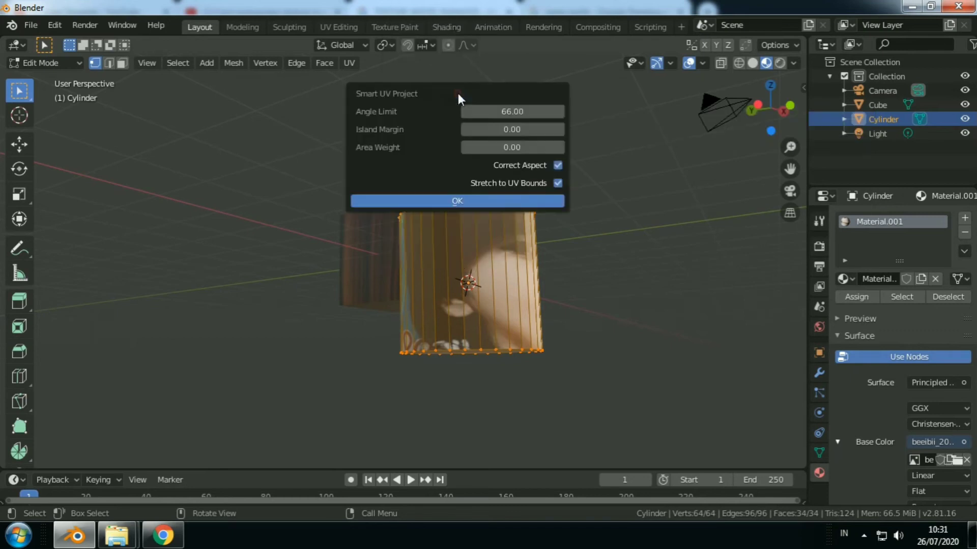
pyautogui.click(453, 199)
pyautogui.hotkey('ctrl', 'z')
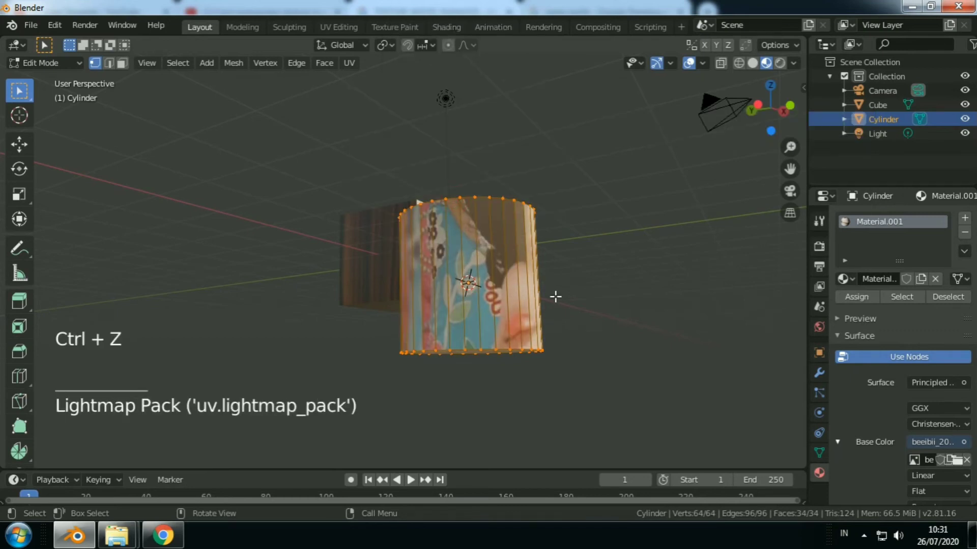
# Unwrap the cylinder's mesh with Cylinder Projection, check the portrait on its side, and return to Object Mode.
pyautogui.press('u')
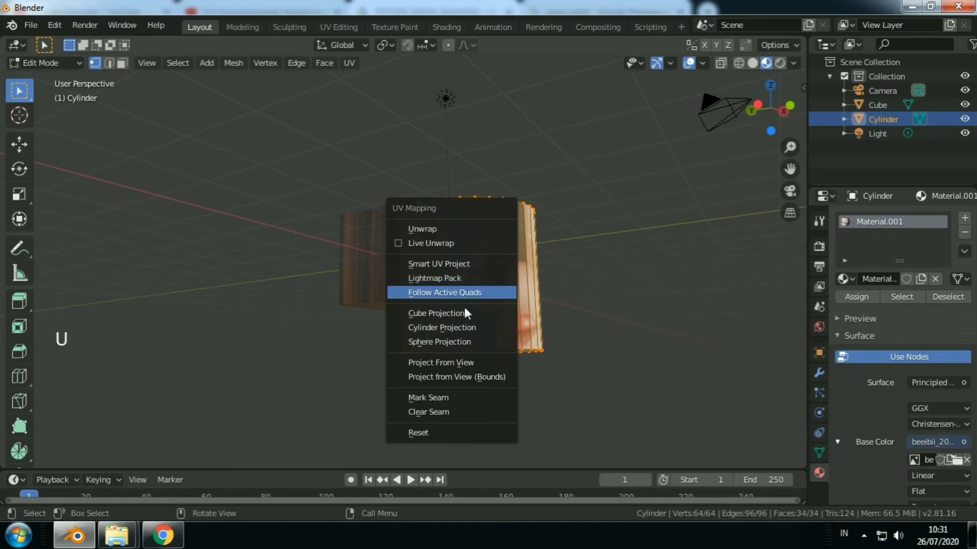
pyautogui.click(469, 329)
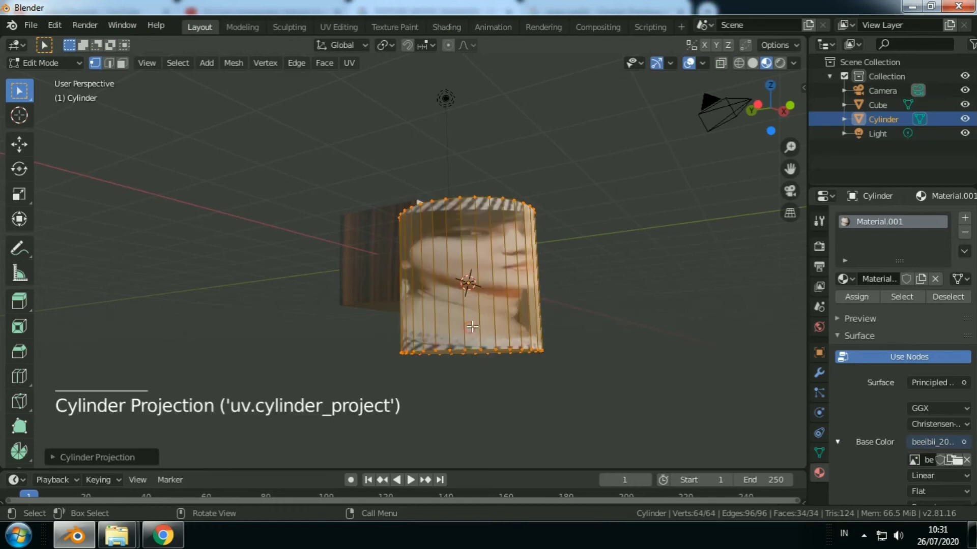
pyautogui.moveTo(560, 277); pyautogui.dragTo(522, 305, button='middle')
pyautogui.click(541, 390)
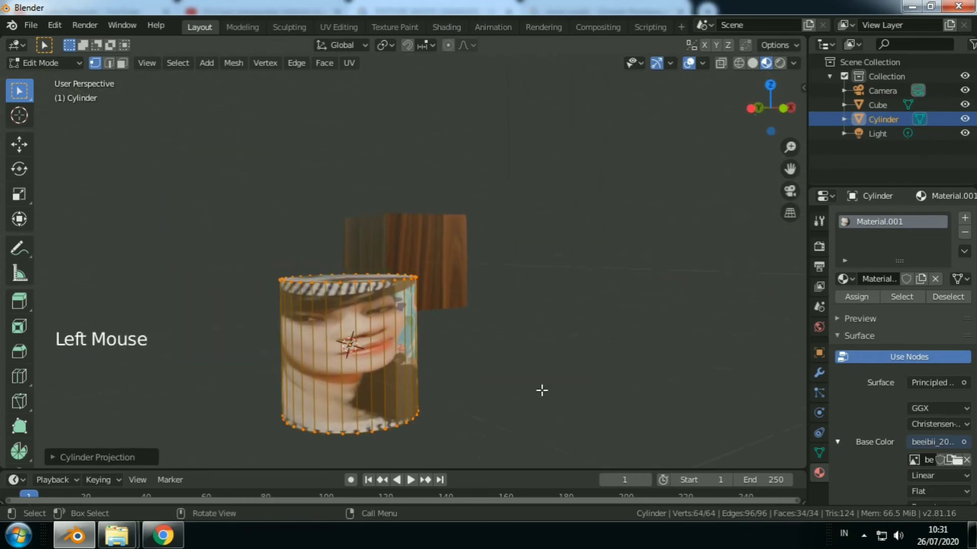
pyautogui.press('Tab')
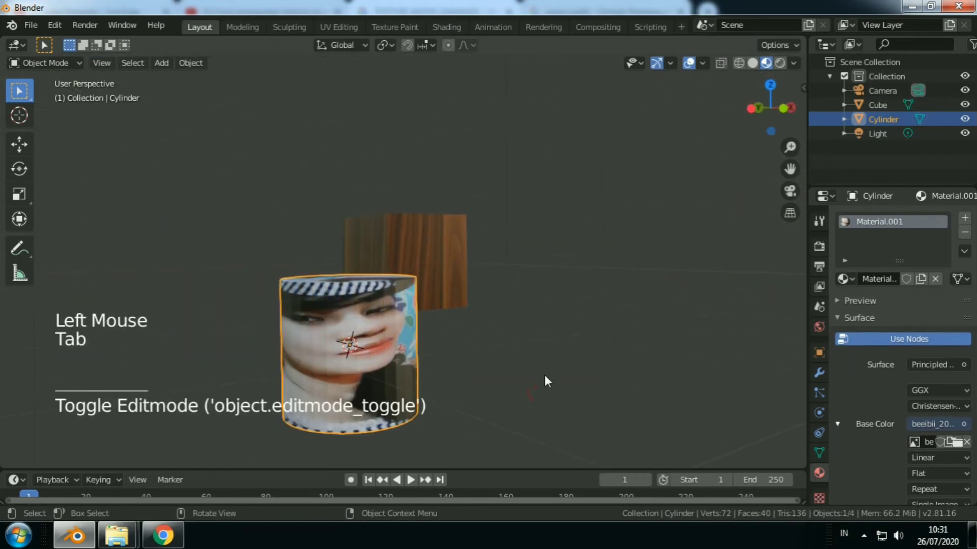
# Examine the portrait texture on the cylinder and the wood texture on the cube from several angles and distances.
pyautogui.moveTo(545, 374); pyautogui.dragTo(688, 325, button='middle')
pyautogui.scroll(-3, 633, 295)
pyautogui.scroll(3, 633, 297)
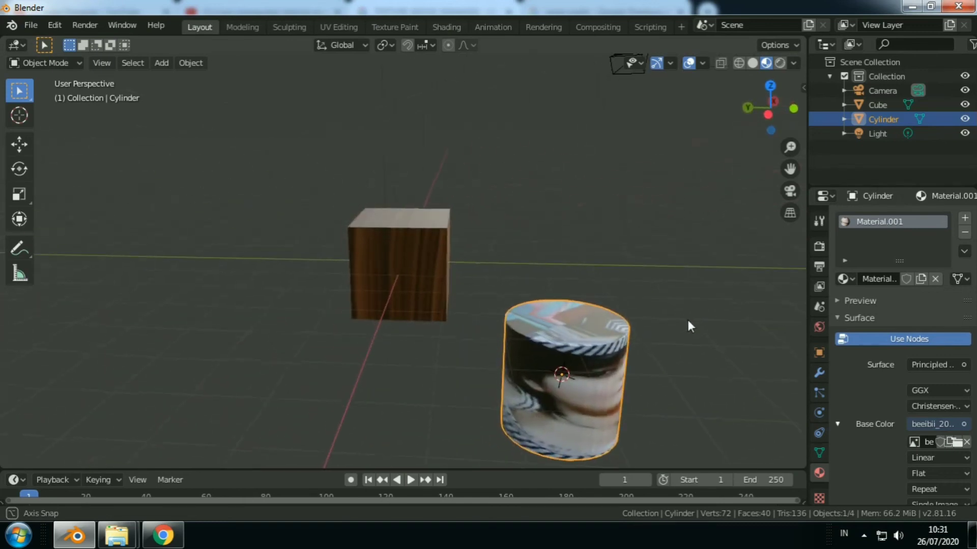
pyautogui.scroll(-3, 688, 325)
pyautogui.scroll(4, 689, 325)
pyautogui.scroll(-4, 691, 323)
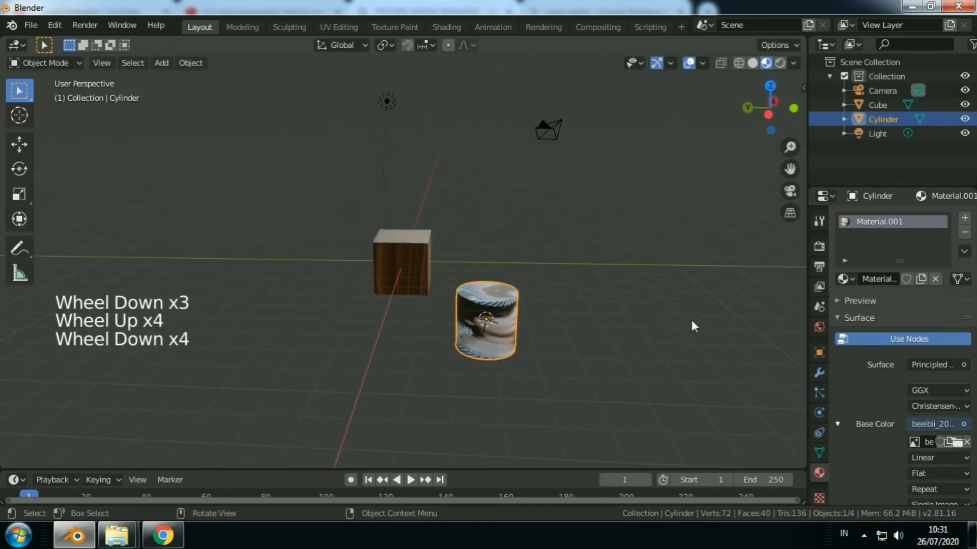
pyautogui.scroll(3, 691, 323)
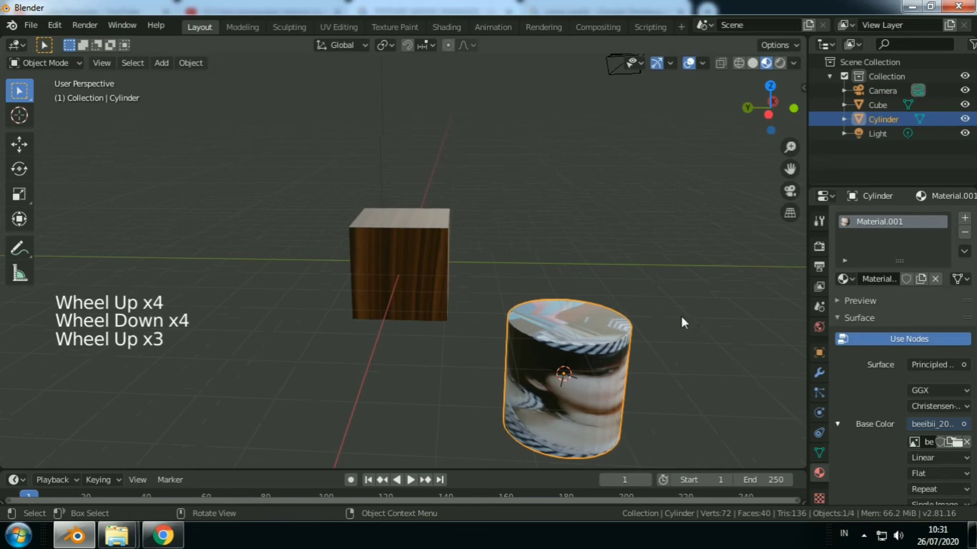
pyautogui.moveTo(682, 322); pyautogui.dragTo(719, 317, button='middle')
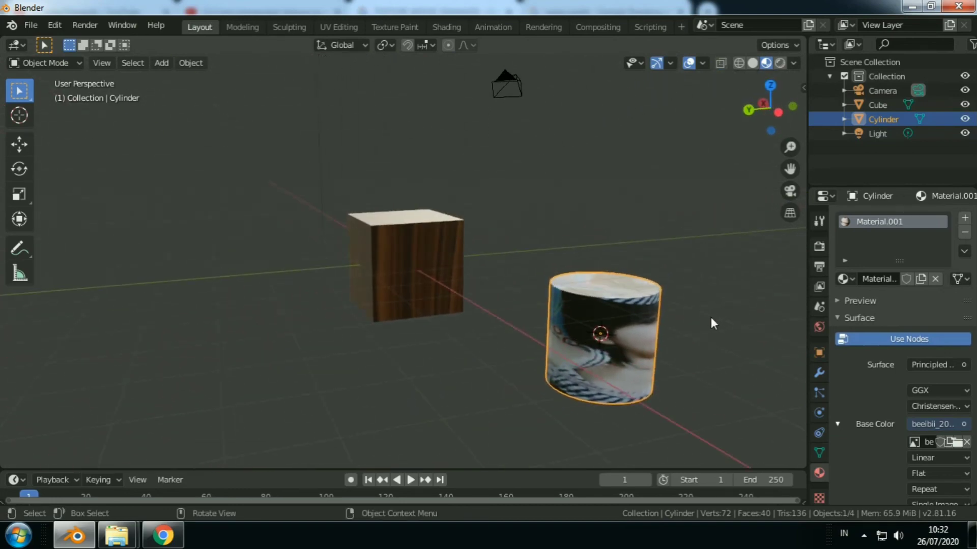
pyautogui.scroll(-4, 713, 319)
pyautogui.scroll(5, 715, 319)
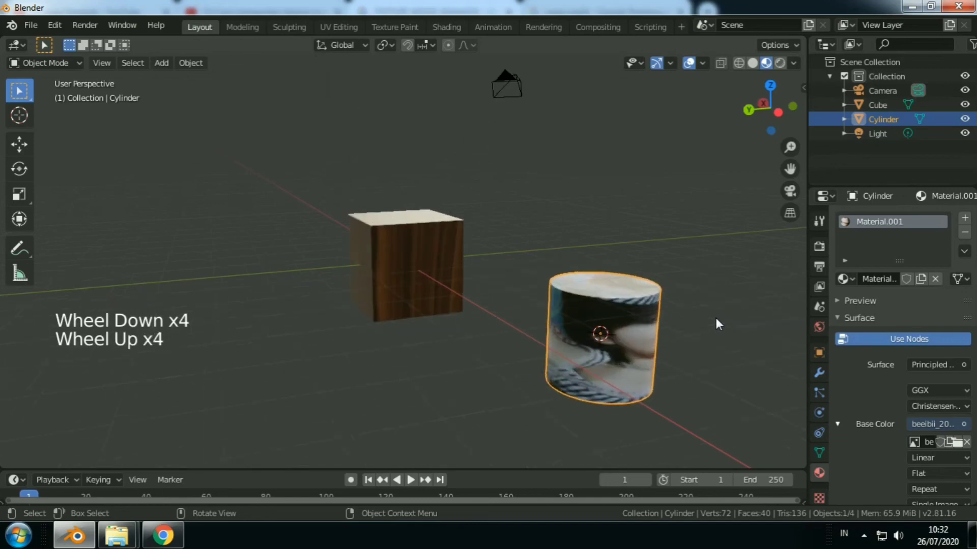
pyautogui.moveTo(710, 262); pyautogui.dragTo(379, 330, button='middle')
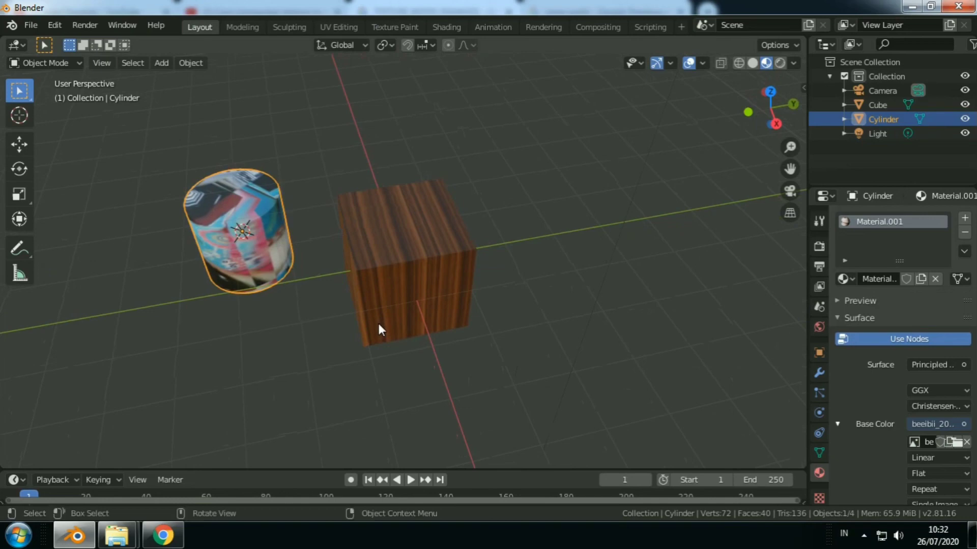